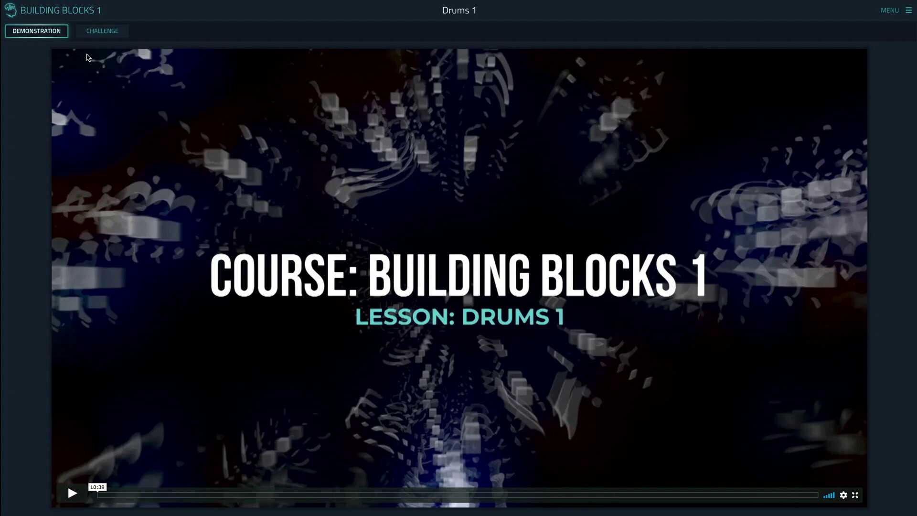
- Start the Drums 1 challenge and listen to the hidden reference drum pattern
{"action": "left_click", "coordinate": [95, 38]}
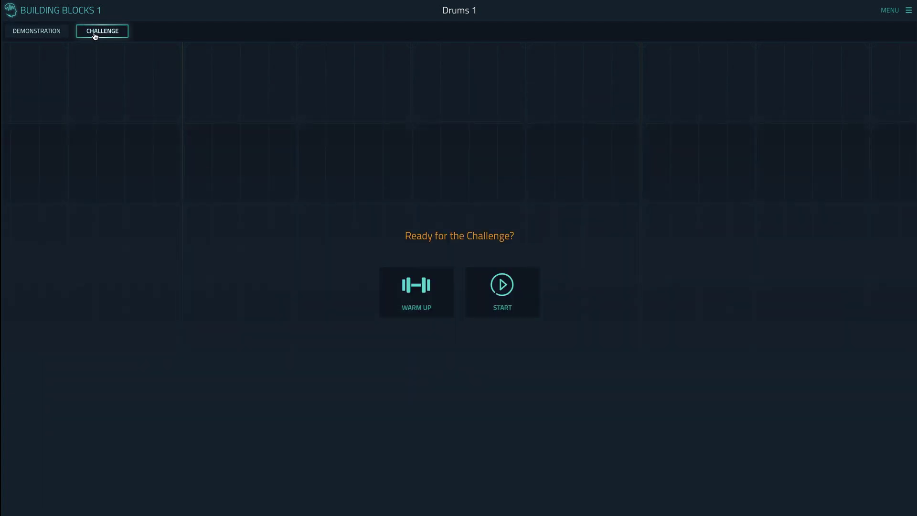
{"action": "left_click", "coordinate": [518, 302]}
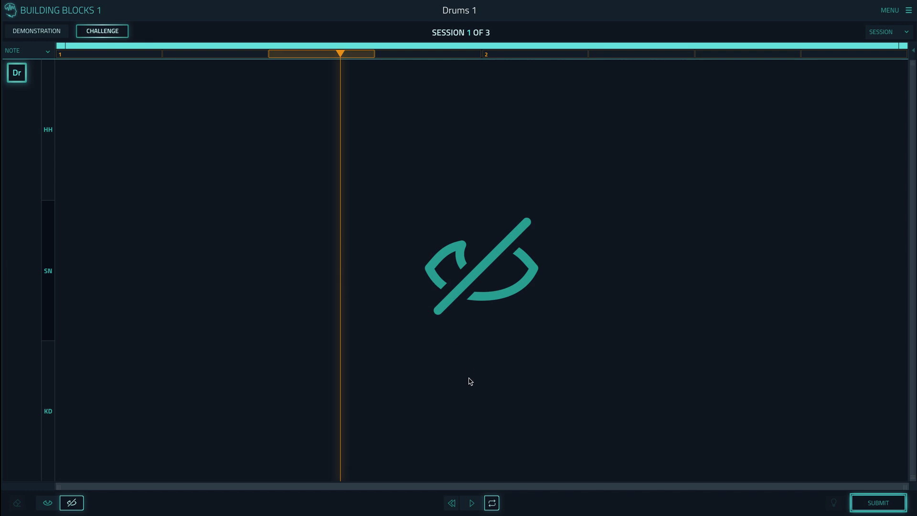
{"action": "key", "text": "space"}
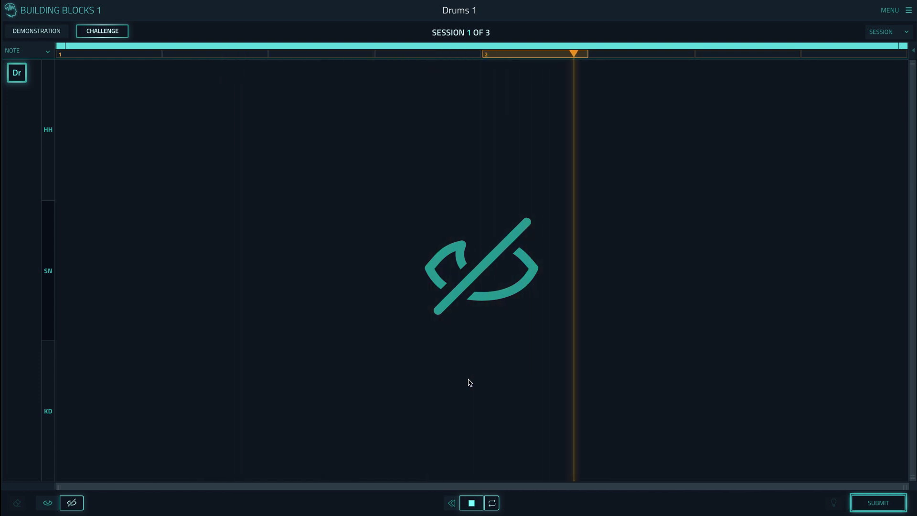
{"action": "key", "text": "space"}
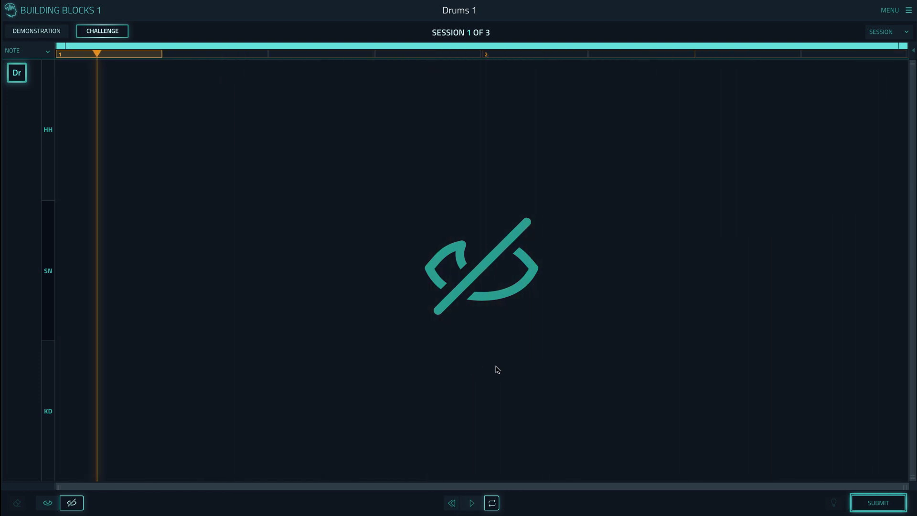
- Show the note grid, brush hi-hat notes onto every eighth note of both bars, and compare them with the hidden reference by ear
{"action": "left_click", "coordinate": [47, 503]}
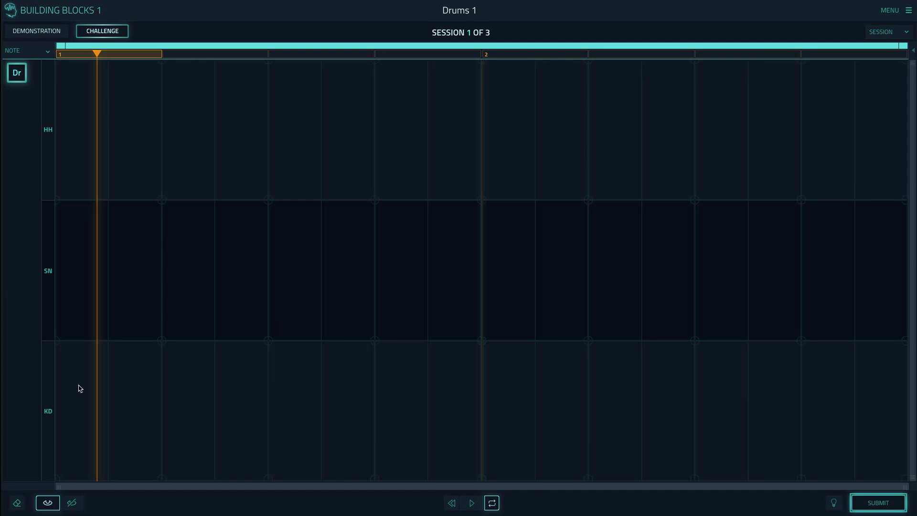
{"action": "key", "text": "b"}
{"action": "left_click_drag", "start_coordinate": [76, 113], "coordinate": [872, 123]}
{"action": "key", "text": "space"}
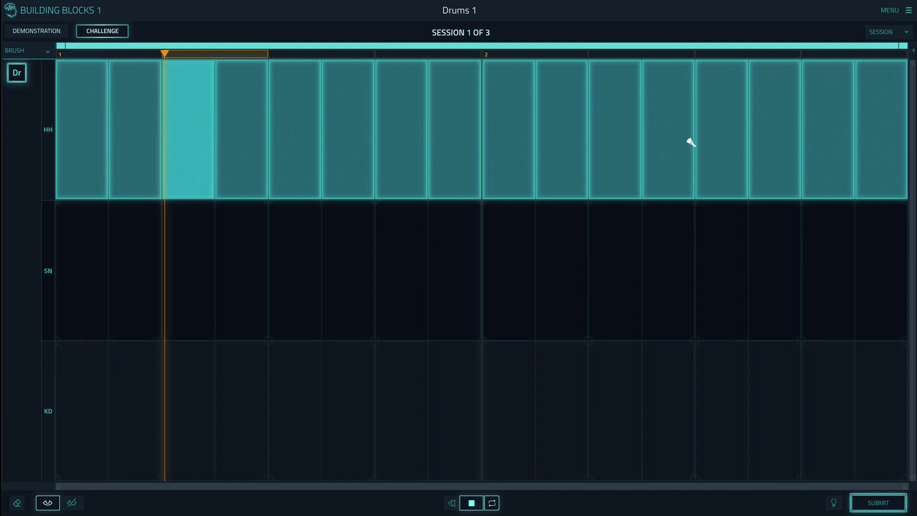
{"action": "key", "text": "h"}
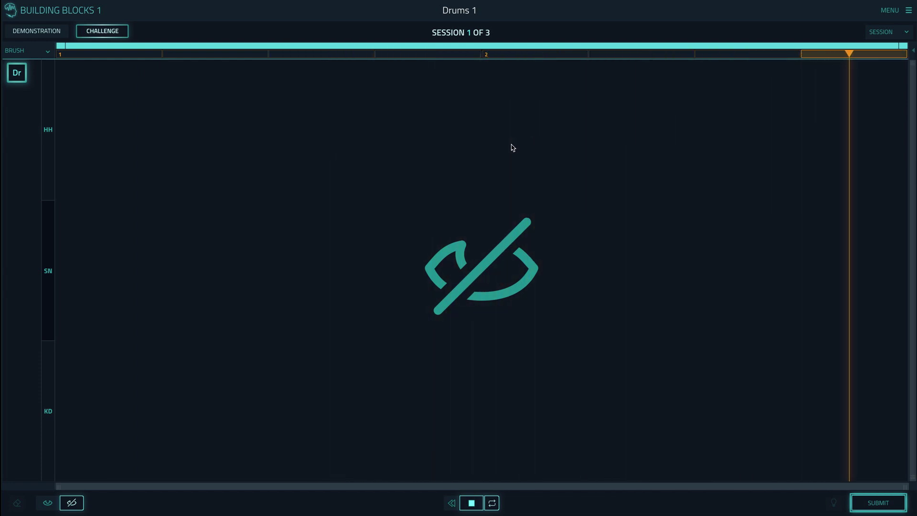
{"action": "key", "text": "space"}
- Add snare notes on beats 2 and 4 of both bars
{"action": "left_click", "coordinate": [174, 225]}
{"action": "left_click", "coordinate": [396, 222]}
{"action": "left_click", "coordinate": [620, 236]}
{"action": "left_click", "coordinate": [834, 225]}
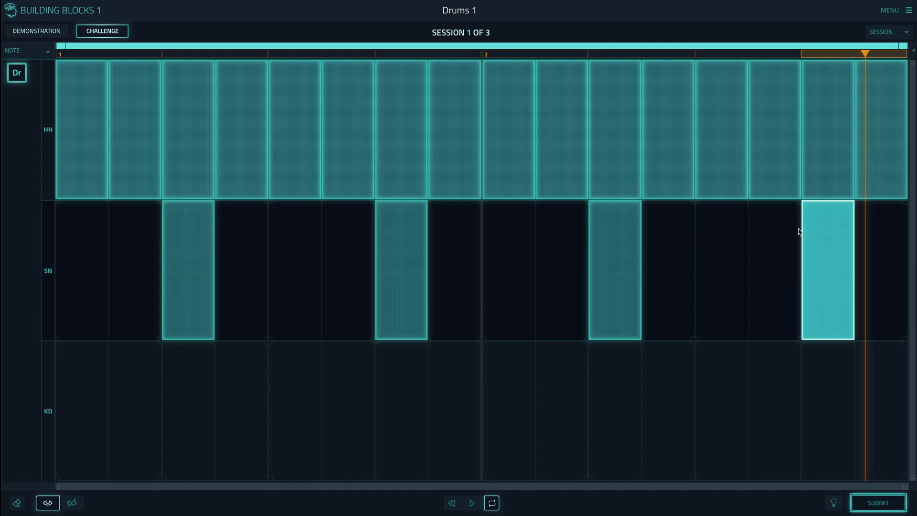
- Add kick notes on beat 1, the "and" of 2 and beat 3 of bar 1, and on beat 3 and the "and" of 4 of bar 2
{"action": "left_click", "coordinate": [94, 380]}
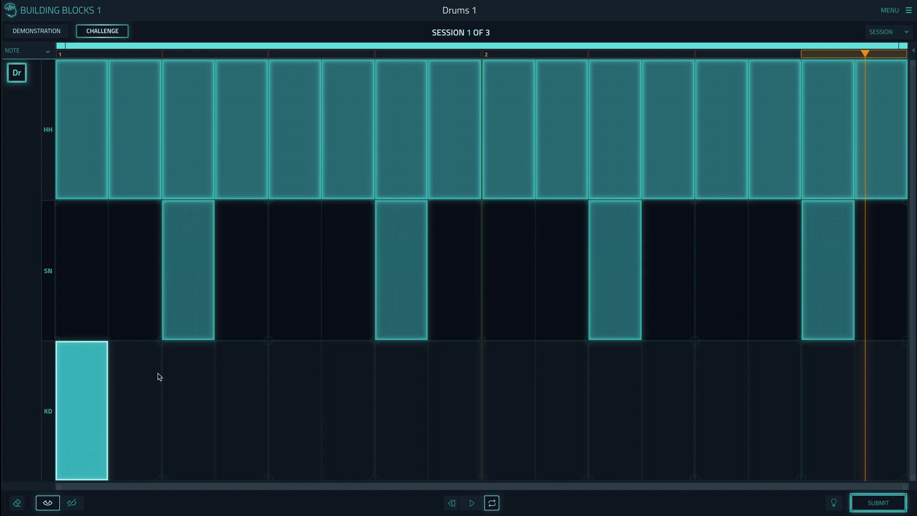
{"action": "left_click", "coordinate": [230, 377]}
{"action": "left_click", "coordinate": [299, 373]}
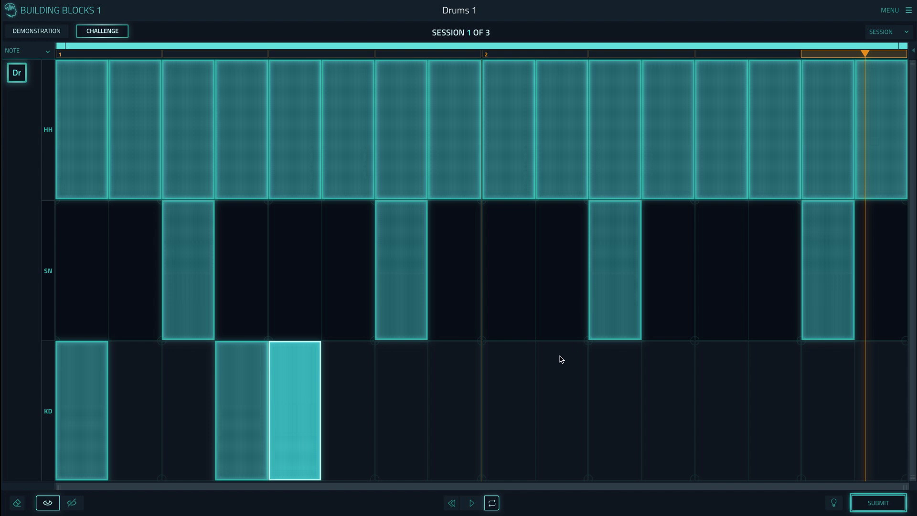
{"action": "left_click", "coordinate": [722, 387]}
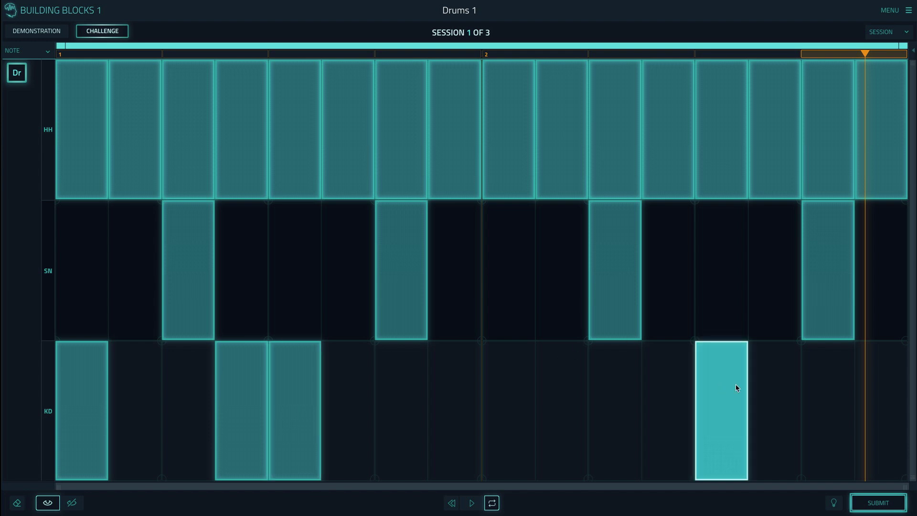
{"action": "left_click", "coordinate": [896, 382]}
- Play back the completed drum pattern and submit it for grading
{"action": "key", "text": "space"}
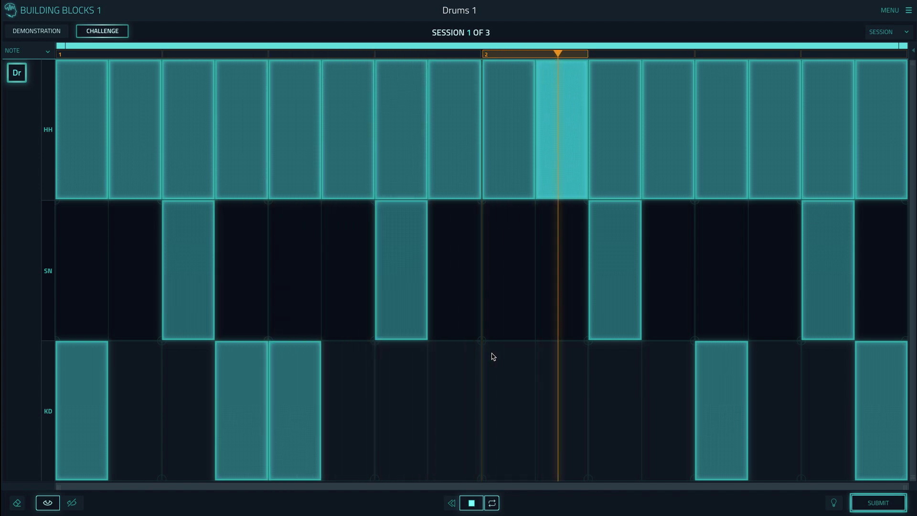
{"action": "key", "text": "space"}
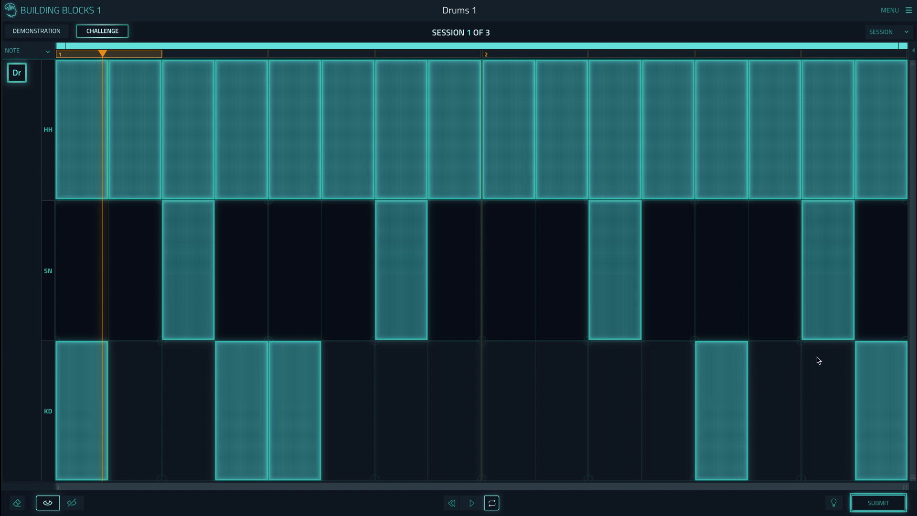
{"action": "left_click", "coordinate": [874, 505]}
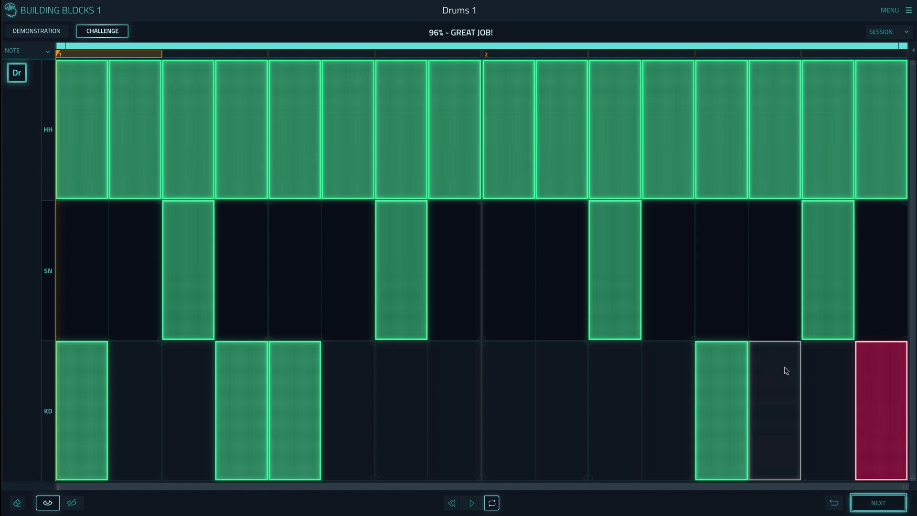
- Move the wrong last kick to the "and" of beat 3 in bar 2 and play the corrected pattern
{"action": "left_click_drag", "start_coordinate": [880, 377], "coordinate": [794, 383]}
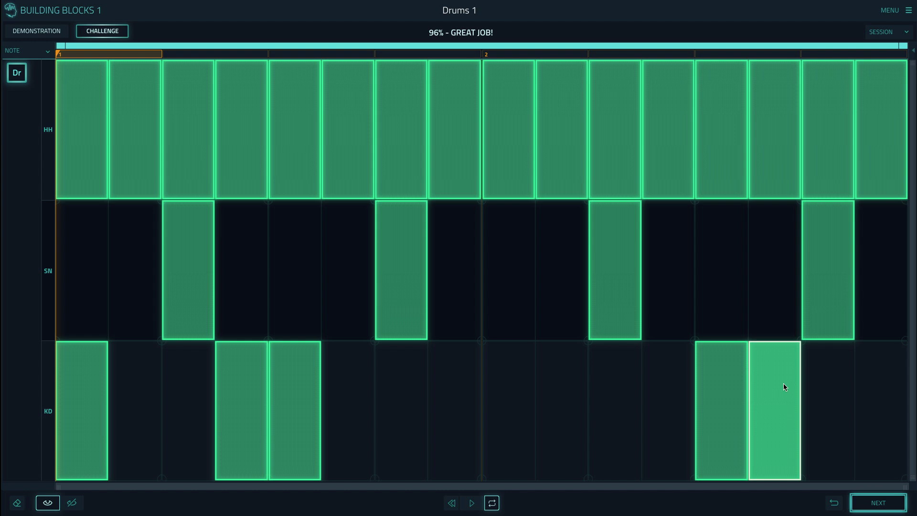
{"action": "key", "text": "space"}
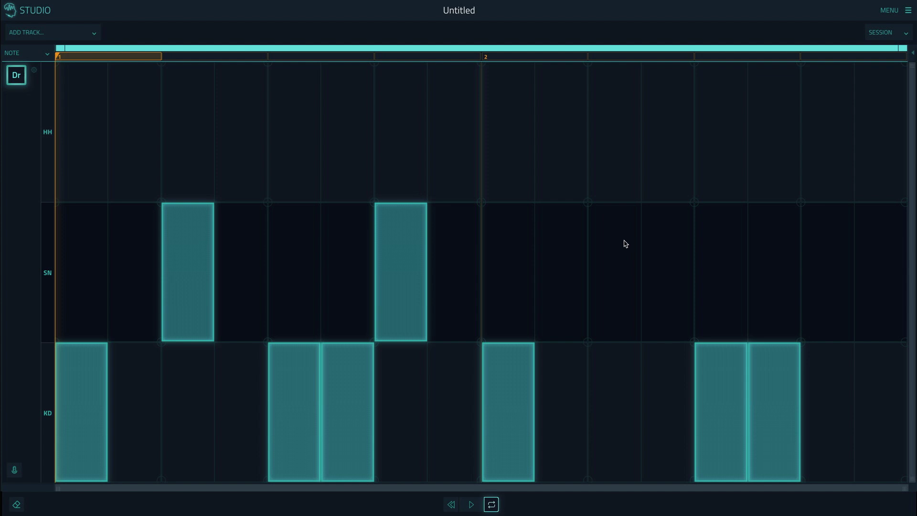
- Add snare notes on beats 2 and 4 of bar 2 in the untitled Studio session
{"action": "left_click", "coordinate": [626, 243]}
{"action": "left_click", "coordinate": [823, 236]}
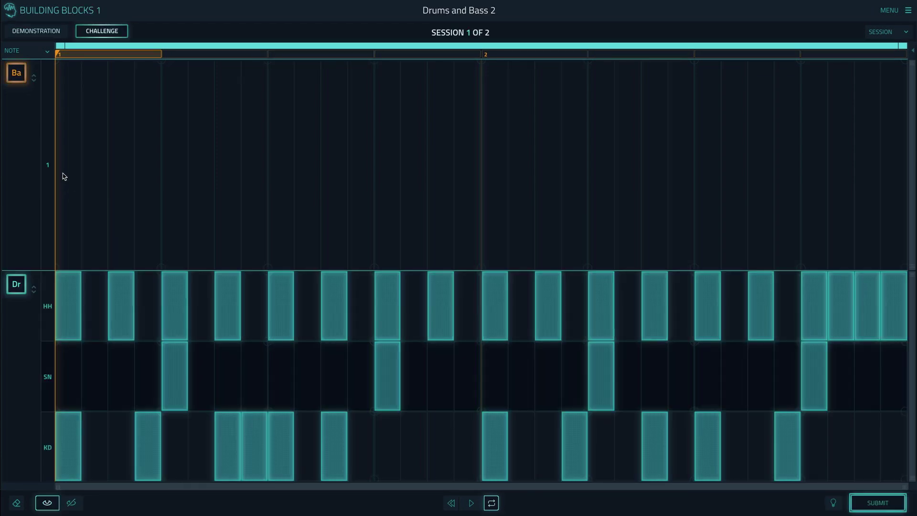
- Draw a long bass note on pitch 1 from the start of bar 1 in the Drums and Bass 2 challenge
{"action": "mouse_move", "coordinate": [64, 176]}
{"action": "left_mouse_down"}
{"action": "mouse_move", "coordinate": [57, 170]}
{"action": "mouse_move", "coordinate": [123, 170]}
{"action": "mouse_move", "coordinate": [165, 155]}
{"action": "left_mouse_up"}
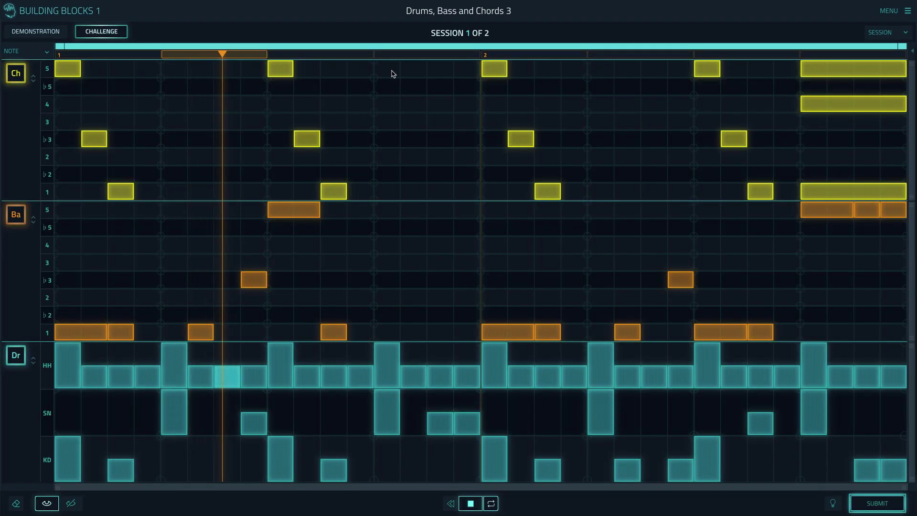
- Draw chord notes on pitches 5, 2 and 1 across beat 4 of bar 1 in Drums, Bass and Chords 3 and submit the session
{"action": "mouse_move", "coordinate": [391, 73]}
{"action": "left_mouse_down"}
{"action": "mouse_move", "coordinate": [448, 71]}
{"action": "mouse_move", "coordinate": [459, 86]}
{"action": "left_mouse_up"}
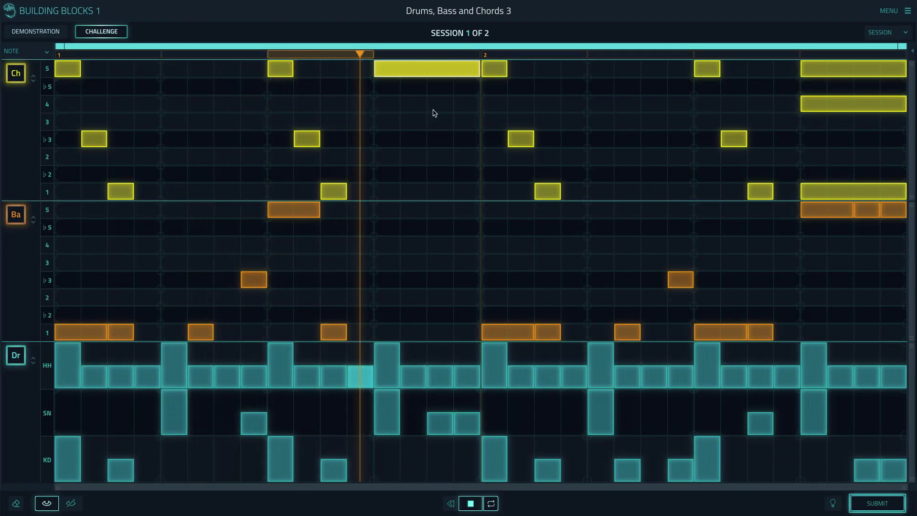
{"action": "left_click_drag", "start_coordinate": [382, 157], "coordinate": [472, 159]}
{"action": "left_click_drag", "start_coordinate": [389, 190], "coordinate": [462, 190]}
{"action": "left_click", "coordinate": [882, 501]}
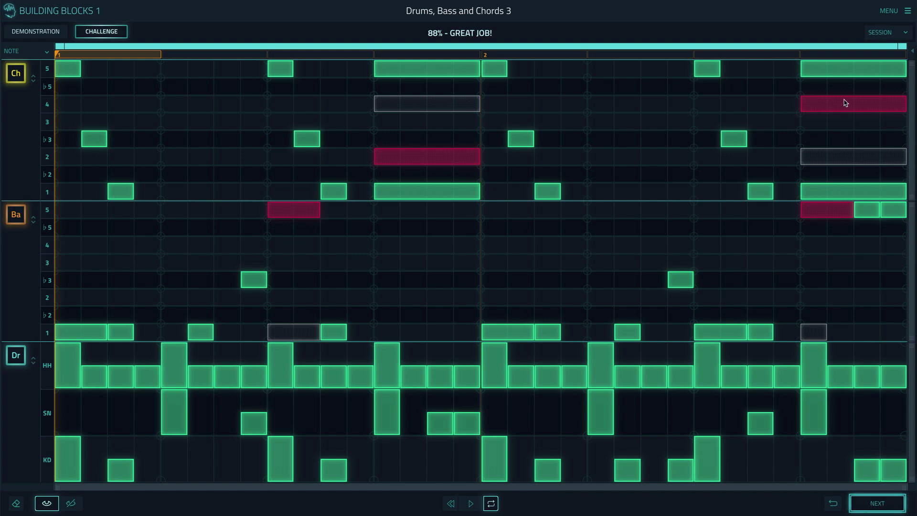
- Move the wrong chord note in bar 2 from pitch 4 to pitch 2, and shift the wrong bar 1 chord note upward
{"action": "left_click_drag", "start_coordinate": [847, 102], "coordinate": [852, 158]}
{"action": "left_click_drag", "start_coordinate": [460, 145], "coordinate": [438, 125]}
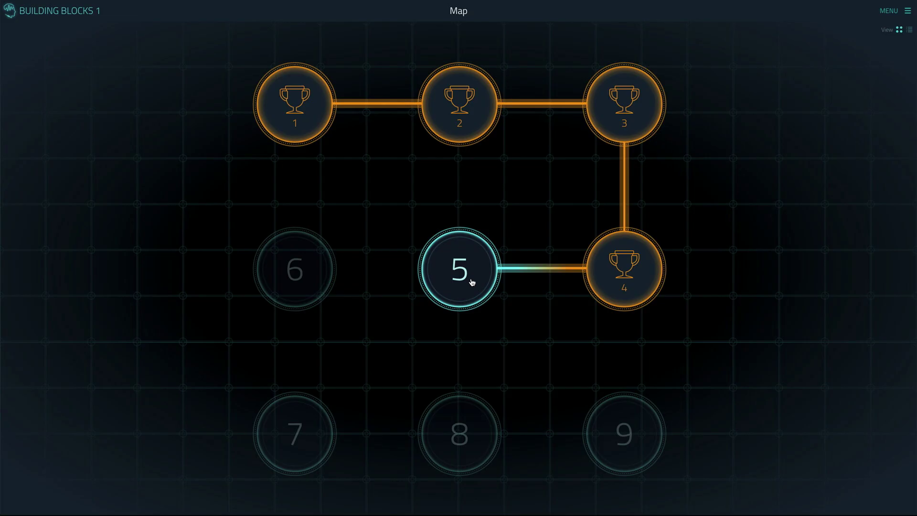
- Open Section 5 on the course map and launch the lesson Create 15: Hi-Hat and Kick Velocity
{"action": "left_click", "coordinate": [472, 282]}
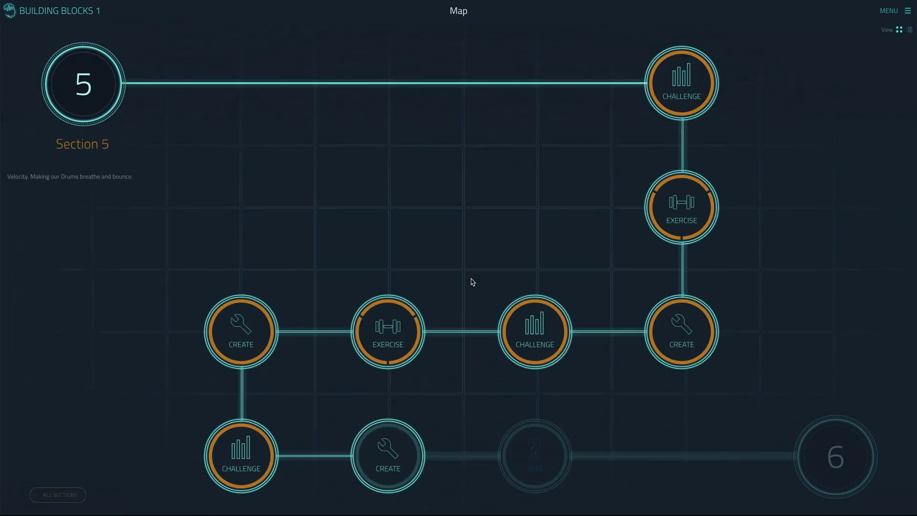
{"action": "left_click", "coordinate": [391, 465]}
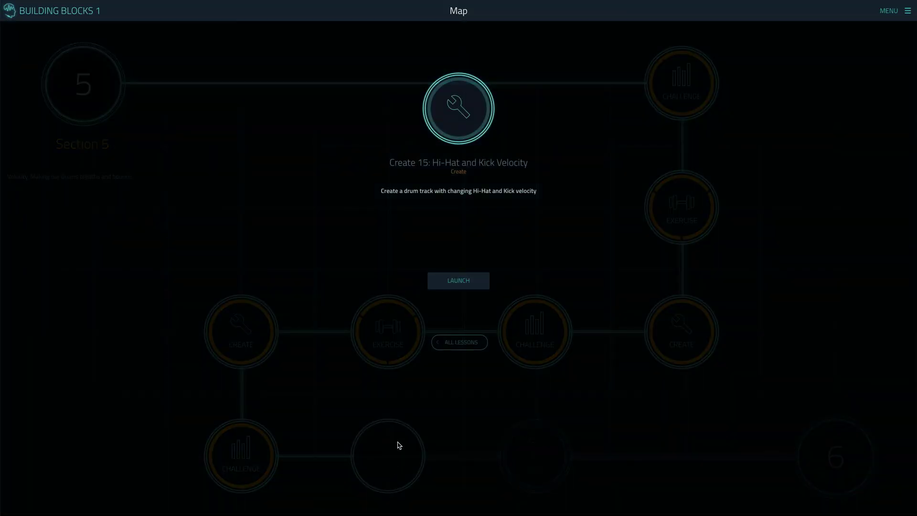
{"action": "left_click", "coordinate": [447, 285]}
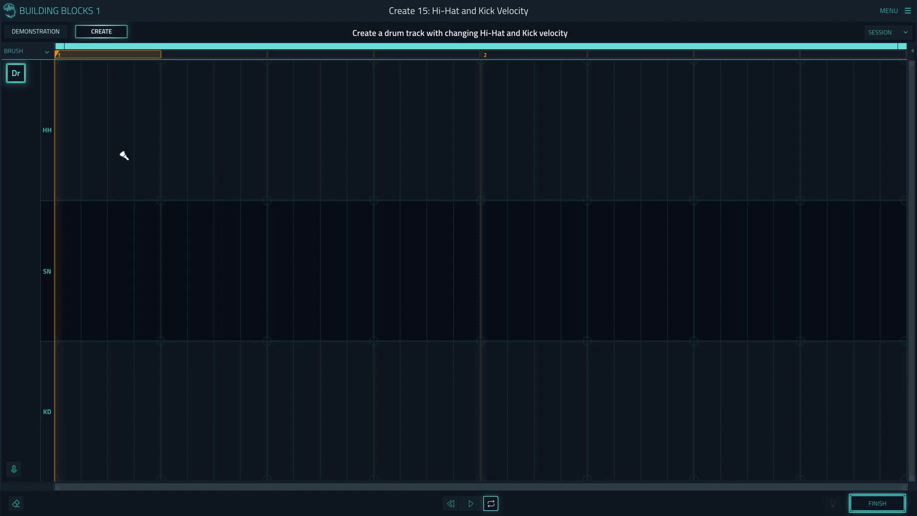
- Brush sixteenth-note hi-hats across bar 1 and lower notes 2, 4, 6, 7, 10, 12 and 15 to about half velocity
{"action": "left_click_drag", "start_coordinate": [78, 121], "coordinate": [467, 120]}
{"action": "key", "text": "v"}
{"action": "left_click", "coordinate": [103, 96]}
{"action": "left_click", "coordinate": [146, 95]}
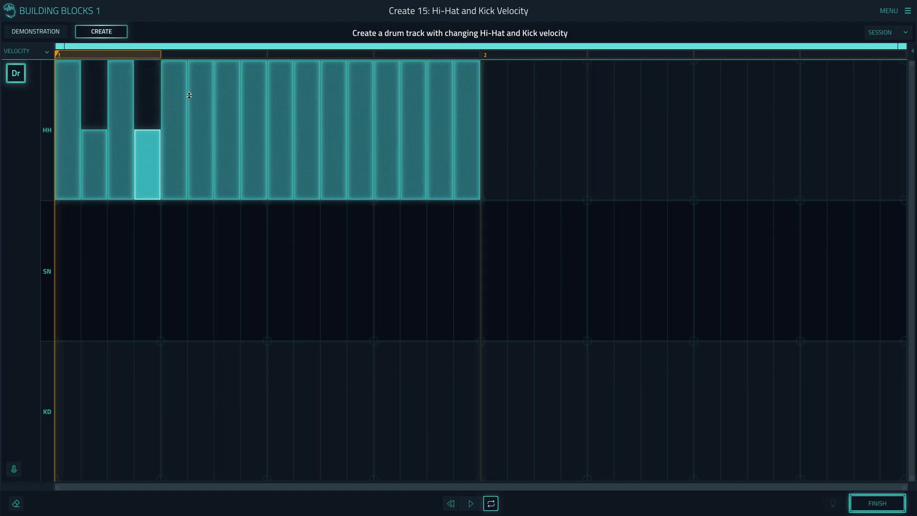
{"action": "left_click", "coordinate": [200, 96]}
{"action": "left_click", "coordinate": [229, 94]}
{"action": "left_click", "coordinate": [311, 101]}
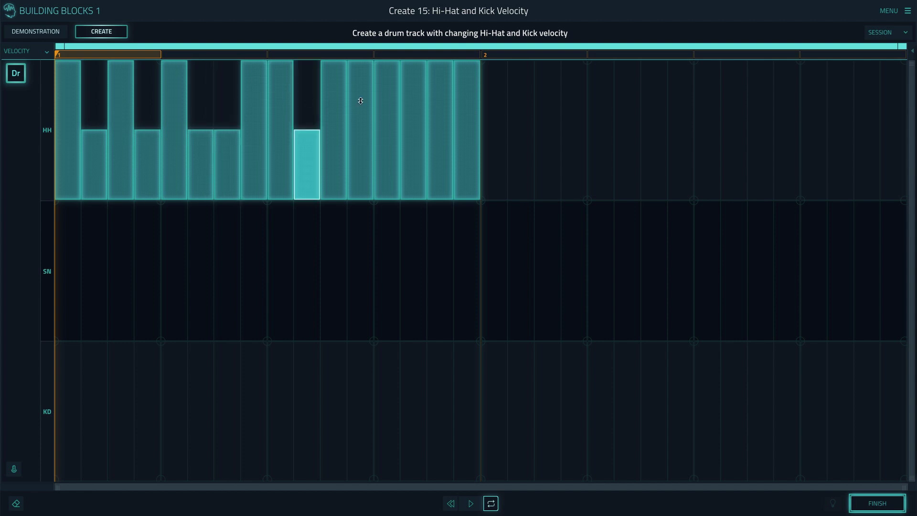
{"action": "left_click", "coordinate": [360, 100]}
{"action": "left_click", "coordinate": [440, 106]}
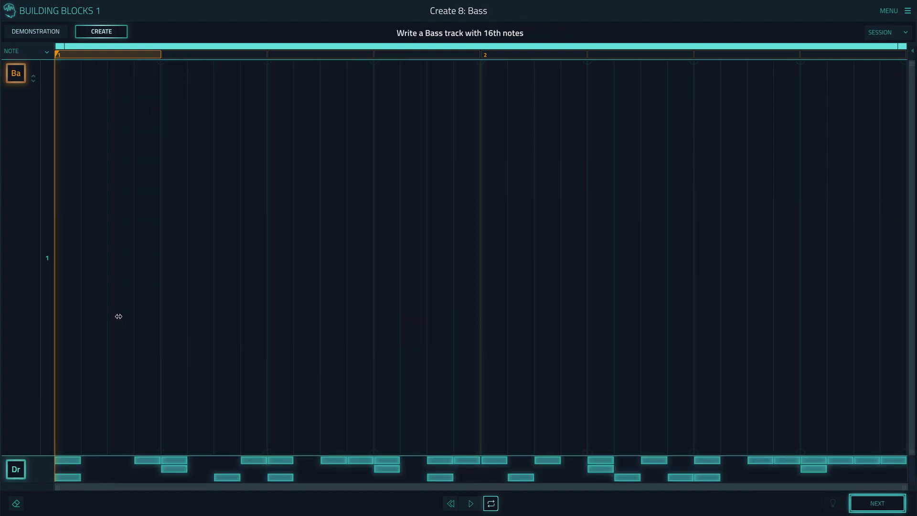
- Draw bass notes in the first three beats of bar 1 in Create 8: Bass and play the track
{"action": "left_click", "coordinate": [119, 316]}
{"action": "left_click_drag", "start_coordinate": [178, 321], "coordinate": [199, 321]}
{"action": "left_click_drag", "start_coordinate": [282, 323], "coordinate": [300, 323]}
{"action": "key", "text": "space"}
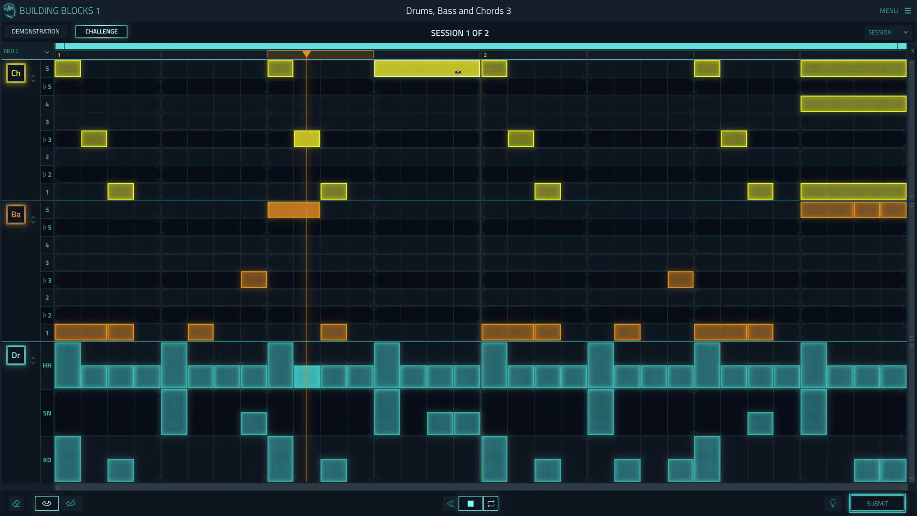
- Draw a chord note on pitch 2 across beat 4 of bar 1 in Drums, Bass and Chords 3
{"action": "left_click_drag", "start_coordinate": [383, 155], "coordinate": [469, 157]}
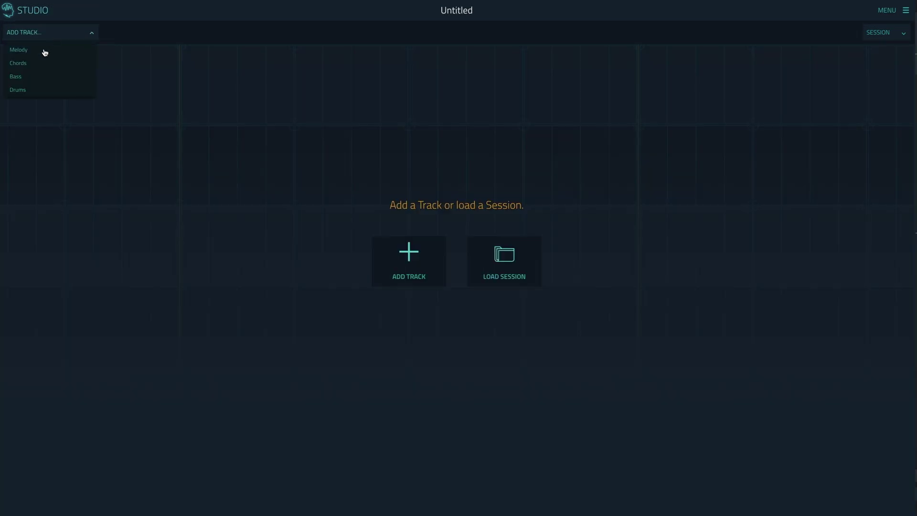
- Add a Chords track in the Studio and draw notes on pitches 5, 3 and 1 over the first two beats of bar 1
{"action": "left_click", "coordinate": [32, 67]}
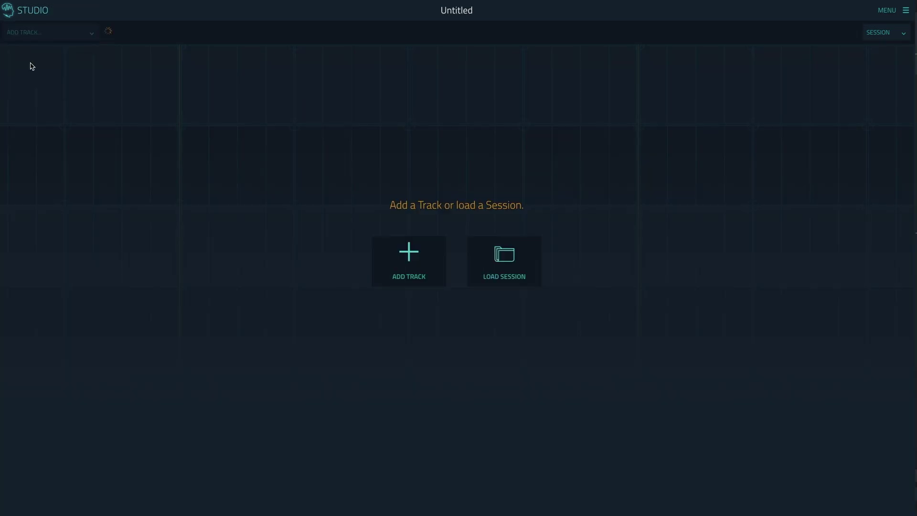
{"action": "left_click_drag", "start_coordinate": [67, 85], "coordinate": [245, 82]}
{"action": "left_click_drag", "start_coordinate": [72, 258], "coordinate": [244, 246]}
{"action": "left_click_drag", "start_coordinate": [74, 464], "coordinate": [242, 463]}
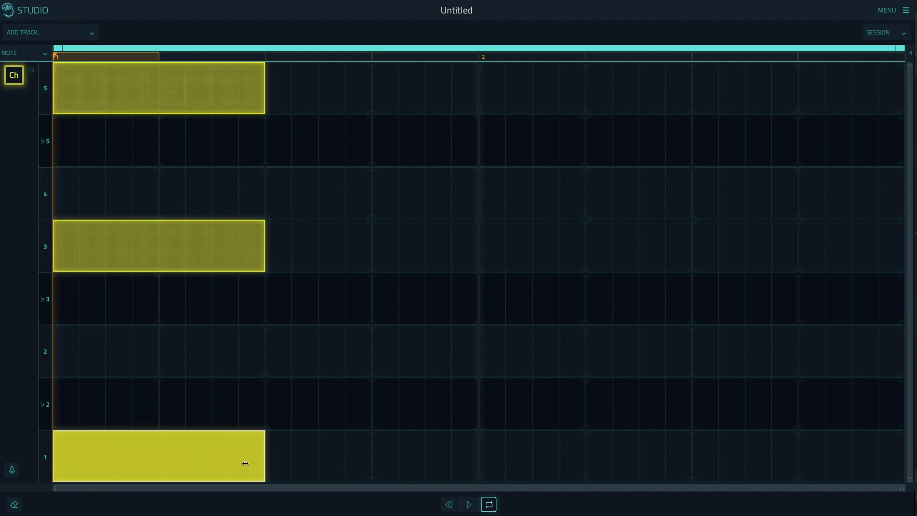
- Open the Chords track's settings and raise its range
{"action": "left_click", "coordinate": [31, 68]}
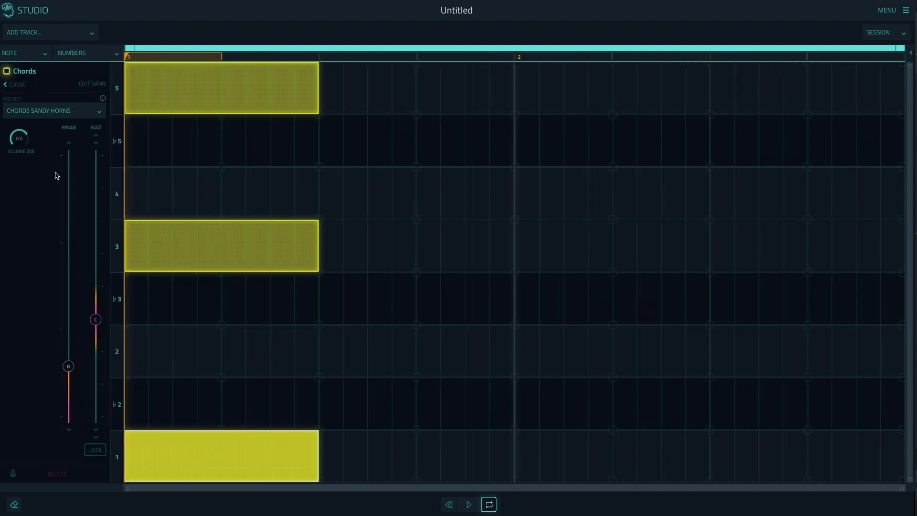
{"action": "left_click_drag", "start_coordinate": [67, 368], "coordinate": [68, 317]}
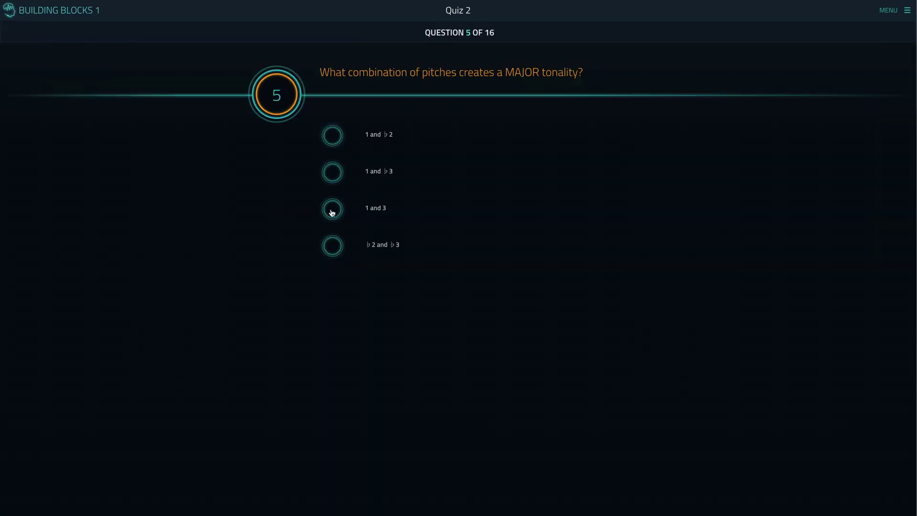
- Answer the Quiz 2 question on MAJOR tonality with "1 and 3" and continue to the next question
{"action": "left_click", "coordinate": [333, 210]}
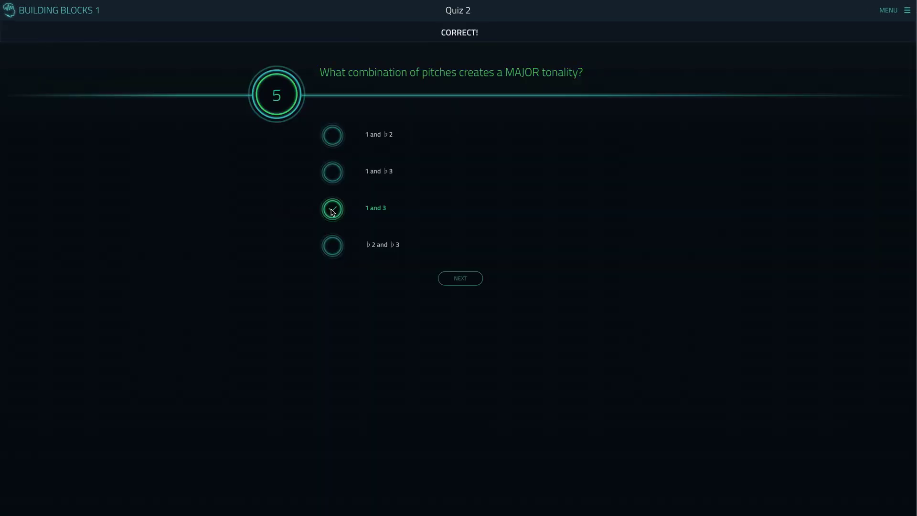
{"action": "left_click", "coordinate": [457, 283]}
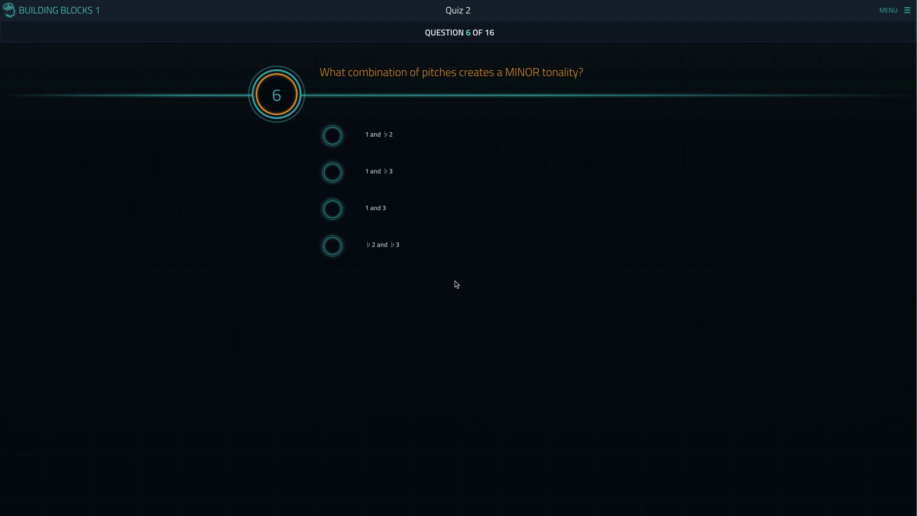
- Answer the Quiz 2 question on MINOR tonality with "♭2 and ♭3"
{"action": "left_click", "coordinate": [333, 246]}
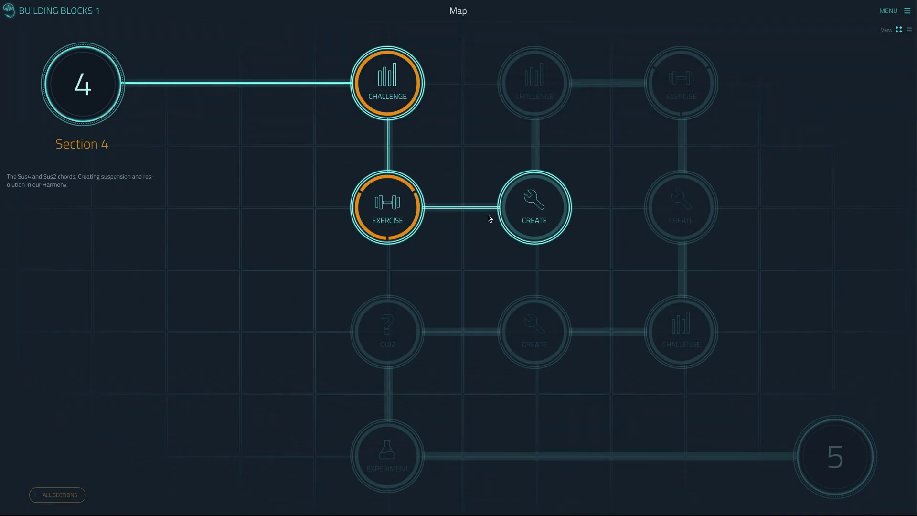
- Launch the Create 10: Sus4 lesson from the Section 4 map
{"action": "left_click", "coordinate": [511, 216]}
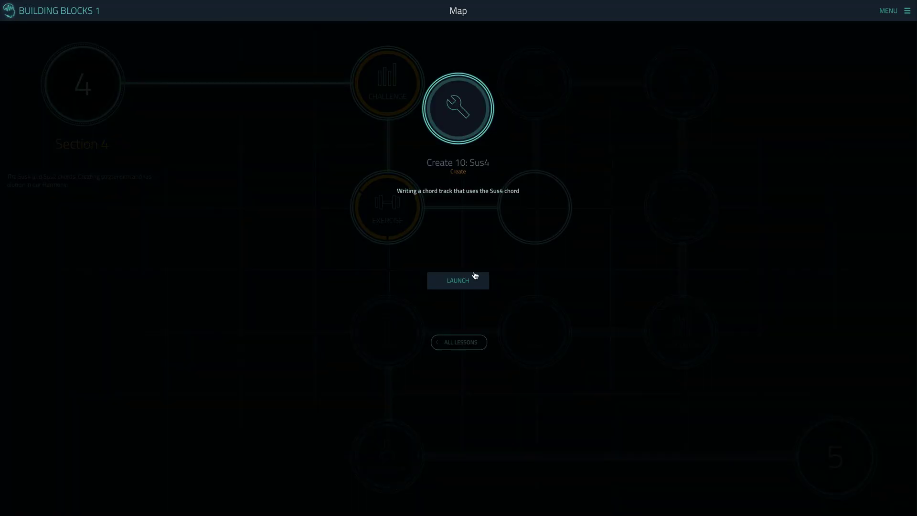
{"action": "left_click", "coordinate": [467, 282]}
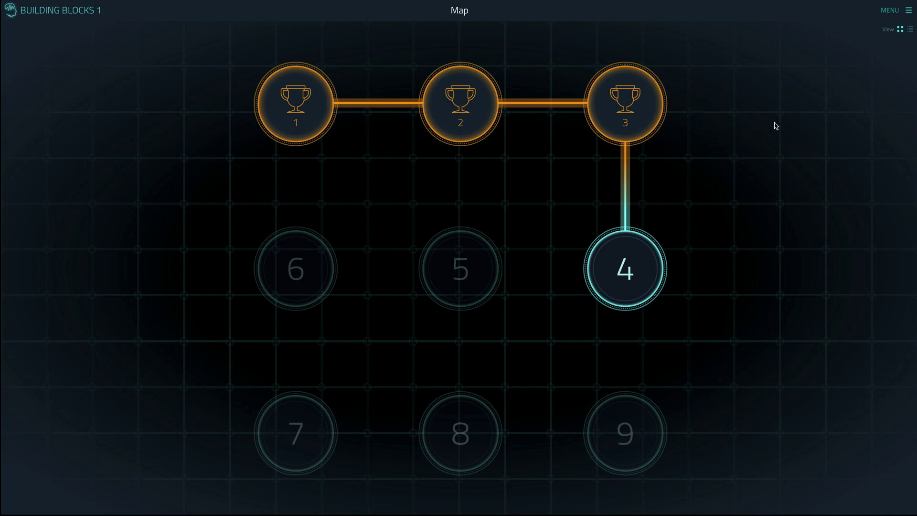
- Show the course map as a list and look through the Section 1 lessons
{"action": "left_click", "coordinate": [910, 30]}
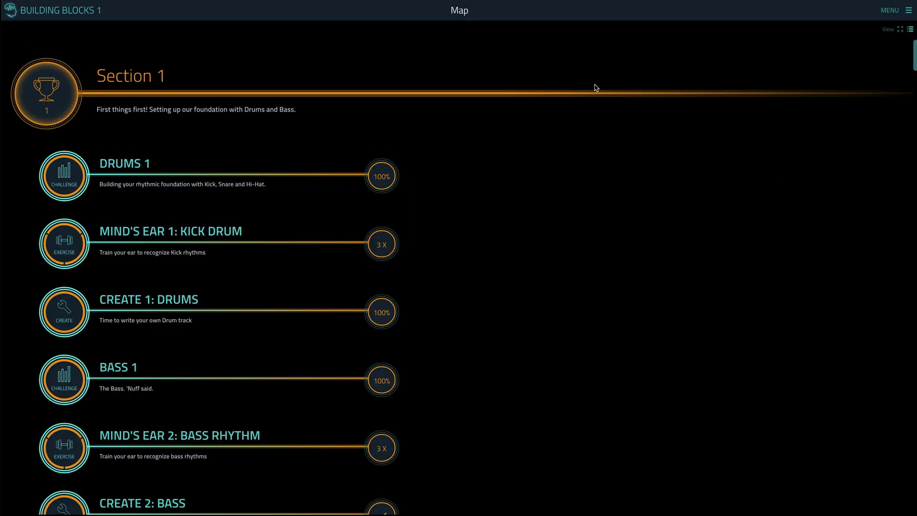
{"action": "scroll", "coordinate": [439, 292], "scroll_direction": "down", "scroll_amount": 15}
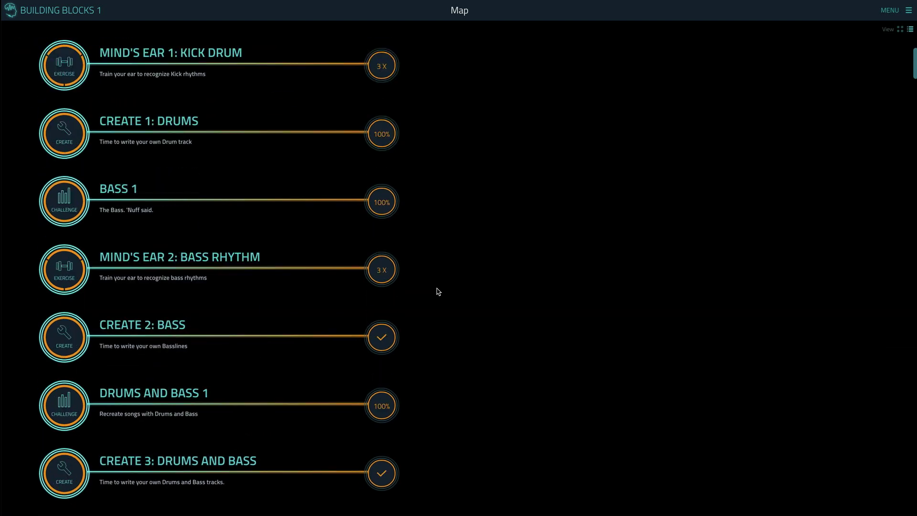
{"action": "scroll", "coordinate": [445, 278], "scroll_direction": "down", "scroll_amount": 13}
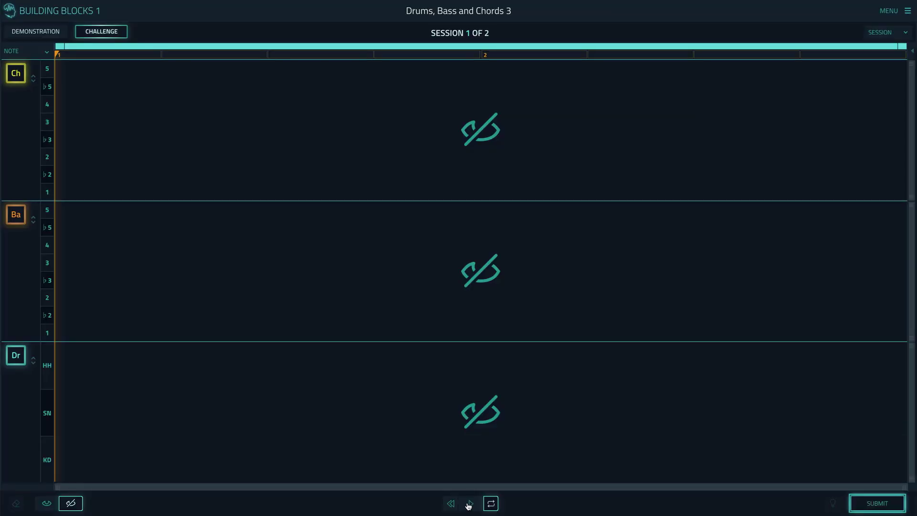
- Play session 1 of the Drums, Bass and Chords 3 challenge and reveal its hidden tracks
{"action": "left_click", "coordinate": [468, 504]}
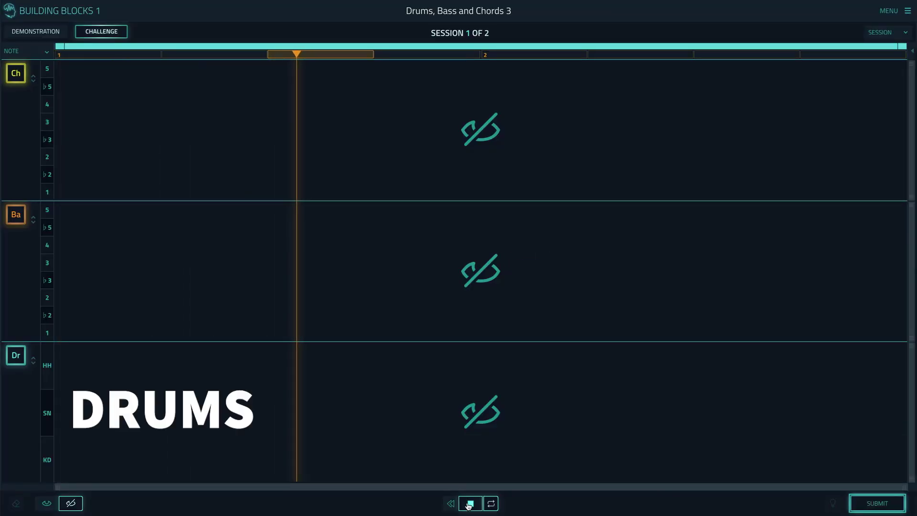
{"action": "left_click", "coordinate": [46, 503]}
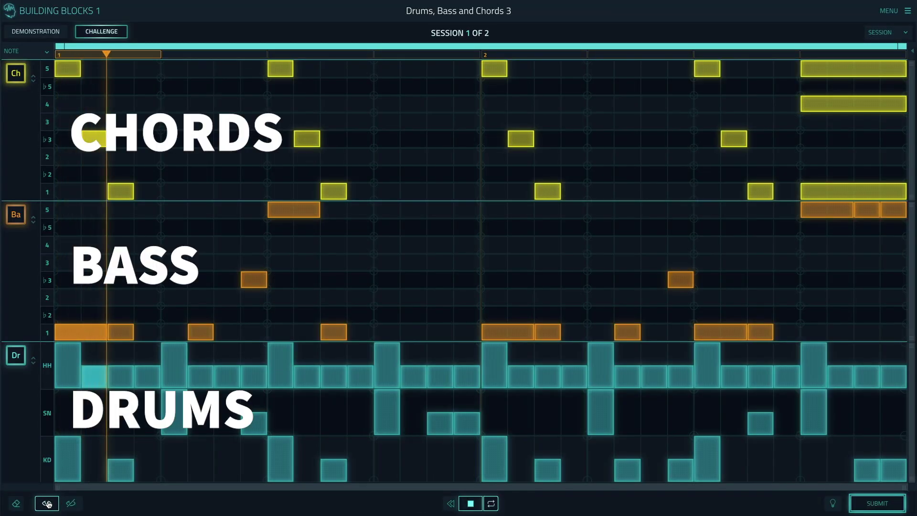
- Draw chord notes on pitches 5, 2 and 1 across beat 4 of bar 1 and submit the challenge
{"action": "left_click_drag", "start_coordinate": [391, 74], "coordinate": [457, 72]}
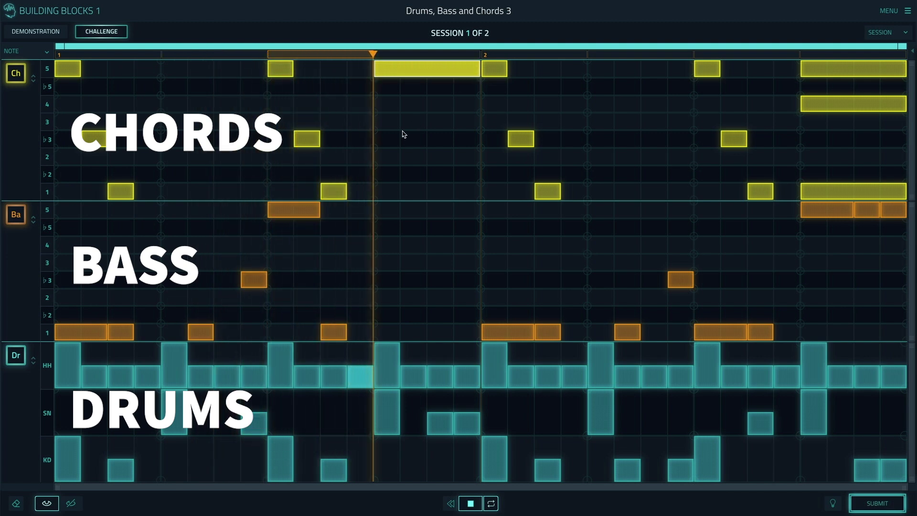
{"action": "left_click_drag", "start_coordinate": [382, 156], "coordinate": [468, 156]}
{"action": "left_click_drag", "start_coordinate": [395, 187], "coordinate": [454, 188]}
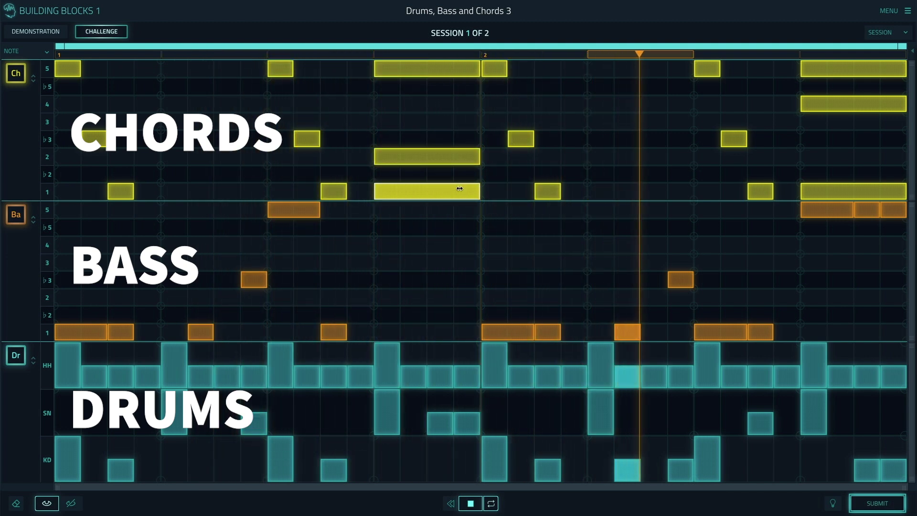
{"action": "left_click", "coordinate": [883, 503]}
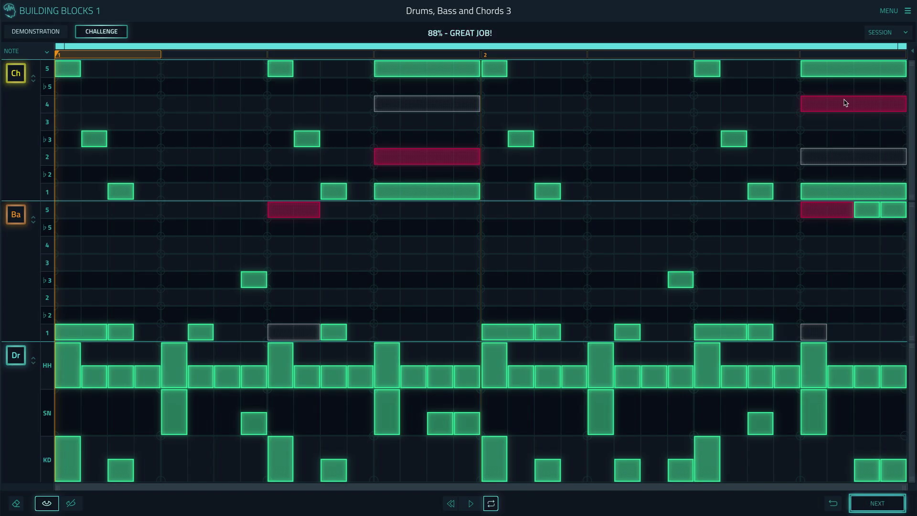
- Correct the wrong beat 4 chord notes by moving bar 2's from pitch 4 to 2 and bar 1's from pitch 2 to 4
{"action": "left_click_drag", "start_coordinate": [845, 103], "coordinate": [852, 157]}
{"action": "left_click_drag", "start_coordinate": [446, 153], "coordinate": [440, 104]}
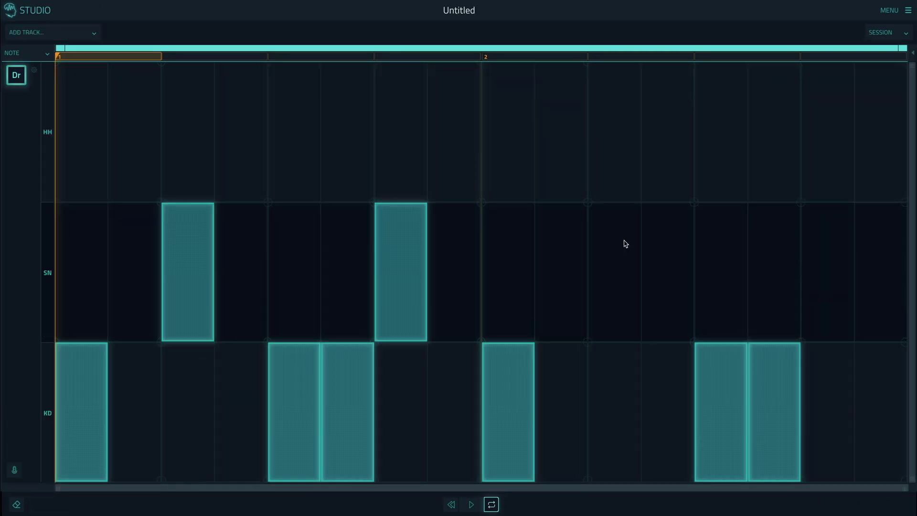
- Add snare hits on beats 2 and 4 of bar 2 and brush eighth-note hi-hats across both bars in the Studio
{"action": "left_click", "coordinate": [625, 244]}
{"action": "left_click", "coordinate": [823, 236]}
{"action": "key", "text": "b"}
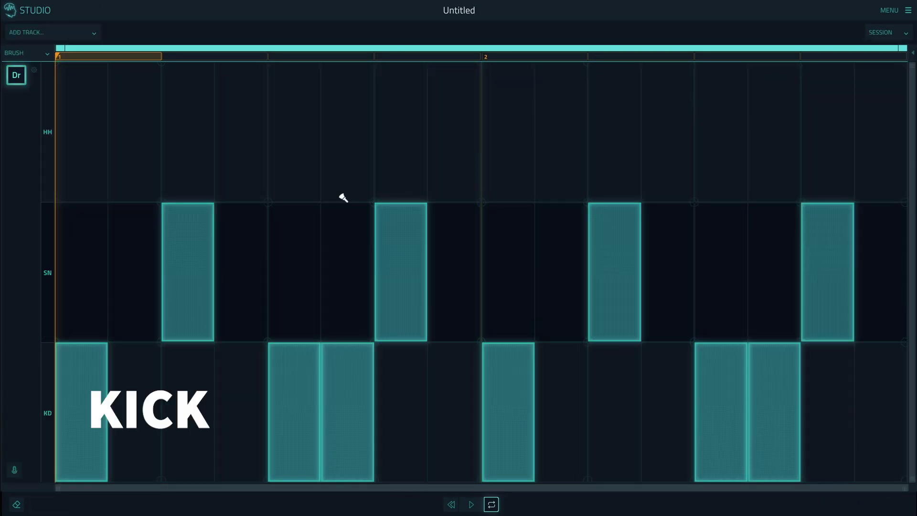
{"action": "left_click_drag", "start_coordinate": [94, 131], "coordinate": [874, 142]}
- Lower the velocity of the off-beat hi-hats in both bars to half and play the drum pattern
{"action": "key", "text": "v"}
{"action": "left_click", "coordinate": [122, 108]}
{"action": "left_click", "coordinate": [232, 106]}
{"action": "left_click", "coordinate": [332, 100]}
{"action": "left_click", "coordinate": [465, 100]}
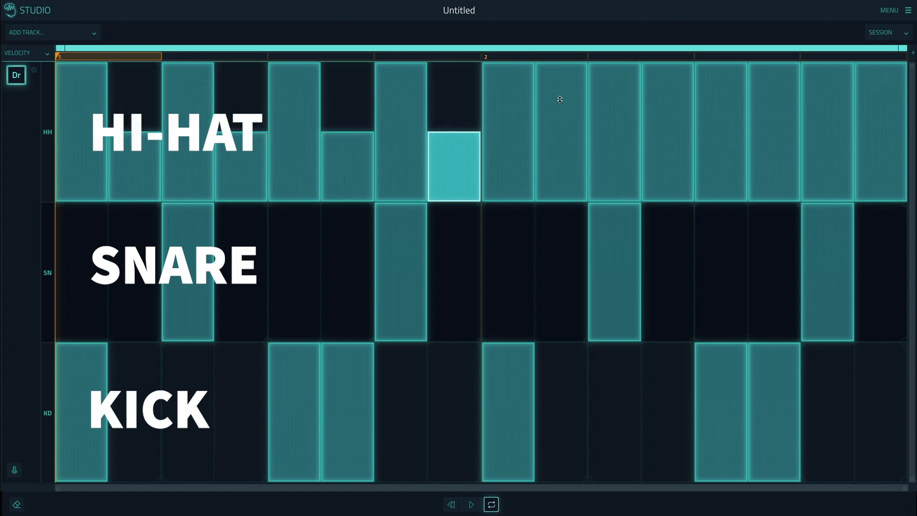
{"action": "left_click", "coordinate": [557, 99]}
{"action": "left_click", "coordinate": [653, 100]}
{"action": "left_click", "coordinate": [794, 93]}
{"action": "left_click", "coordinate": [862, 96]}
{"action": "key", "text": "space"}
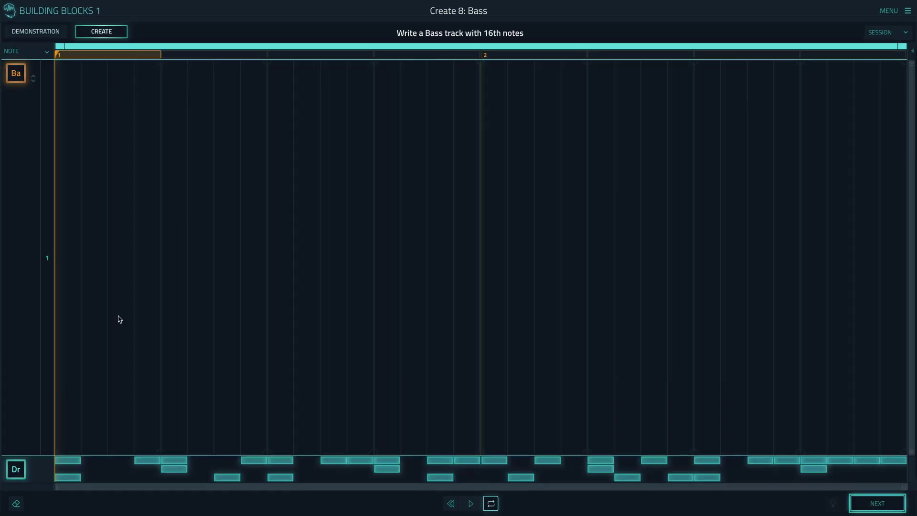
- Draw bass notes on beat 1's third 16th, beat 2's first two 16ths and an eighth note on beat 3 of bar 1, and play them
{"action": "left_click", "coordinate": [119, 317]}
{"action": "left_click", "coordinate": [181, 323]}
{"action": "left_click", "coordinate": [197, 320]}
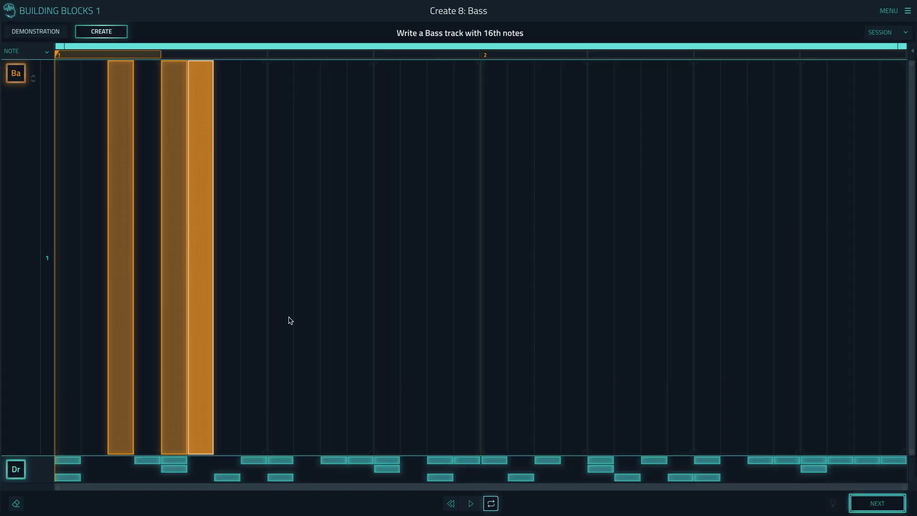
{"action": "left_click", "coordinate": [300, 325]}
{"action": "key", "text": "space"}
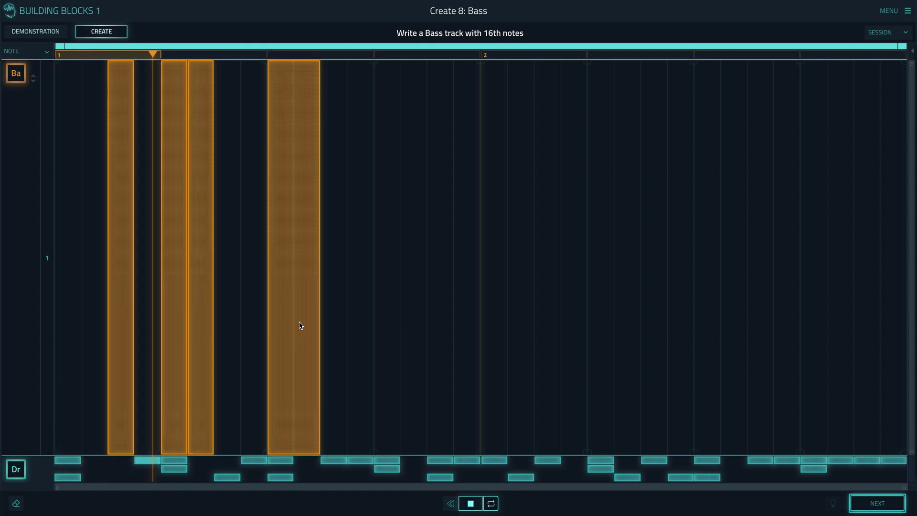